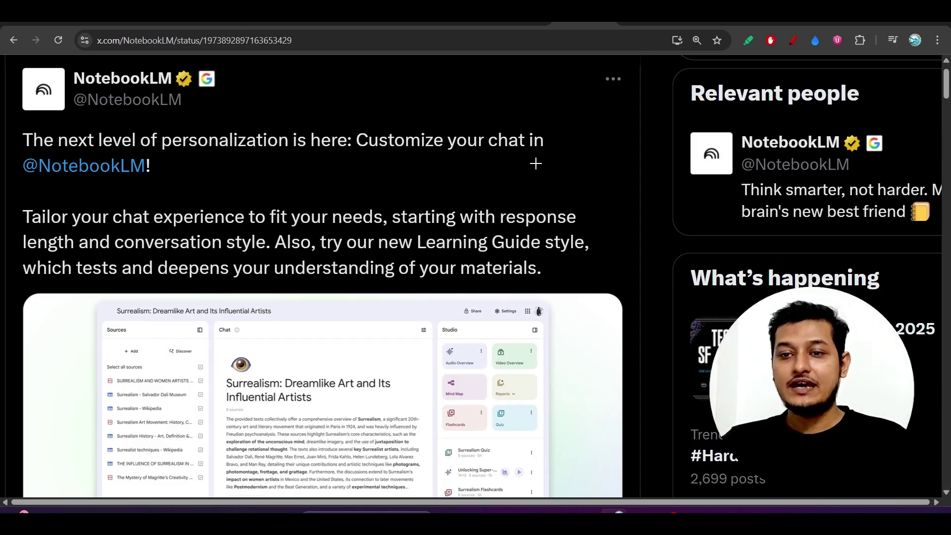
left_click_drag(52, 155, 315, 162)
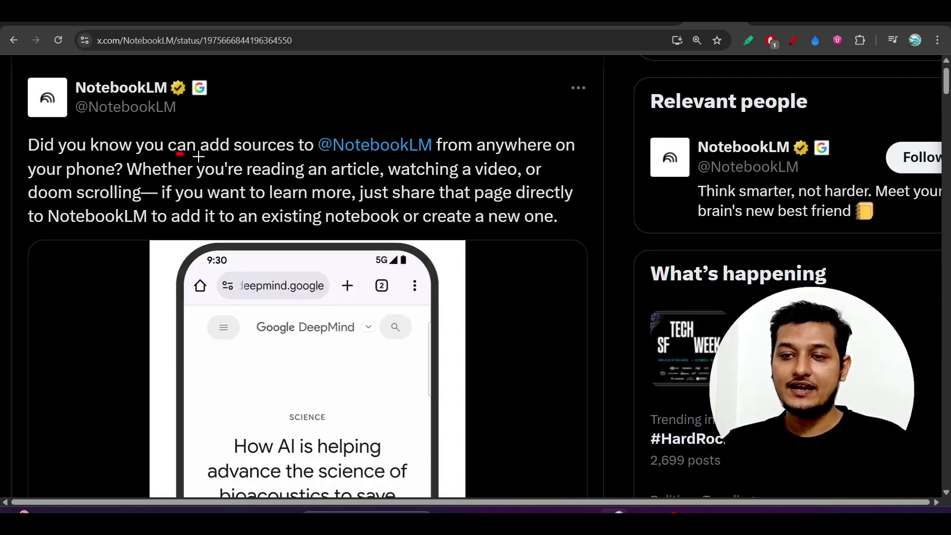
left_click_drag(199, 157, 378, 159)
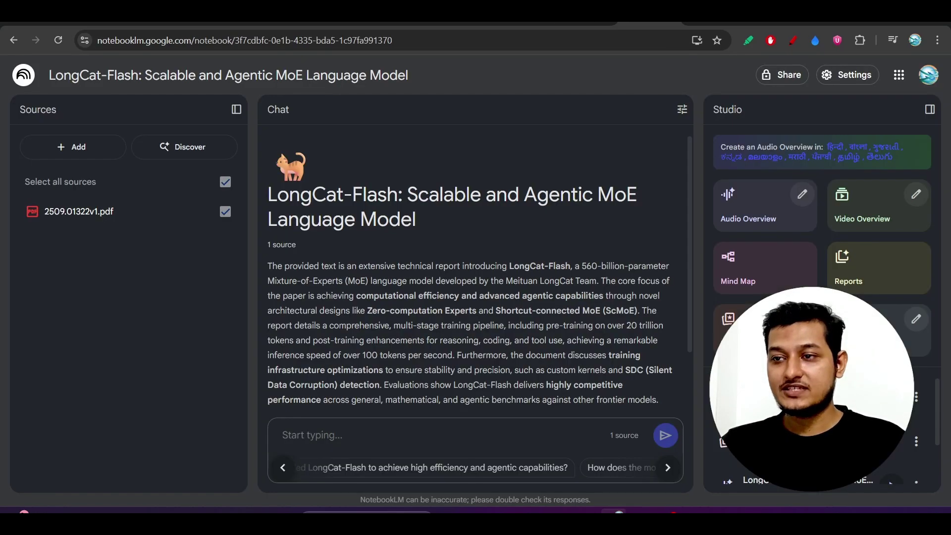
left_click(70, 150)
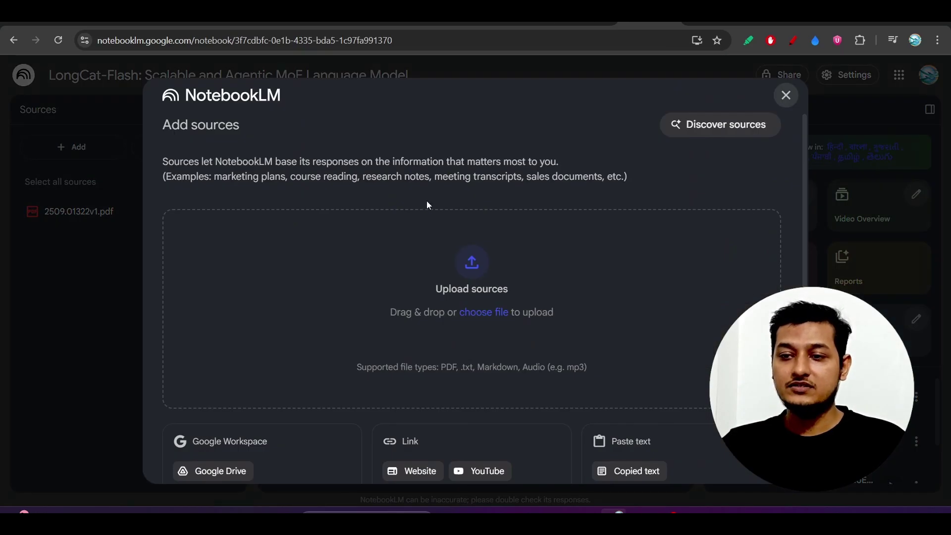
scroll(374, 330, "down", 2)
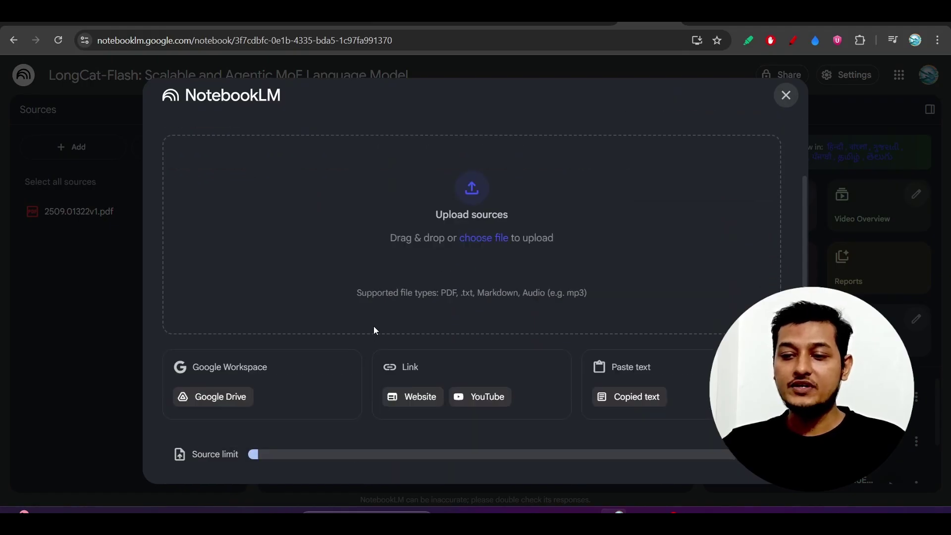
left_click(419, 399)
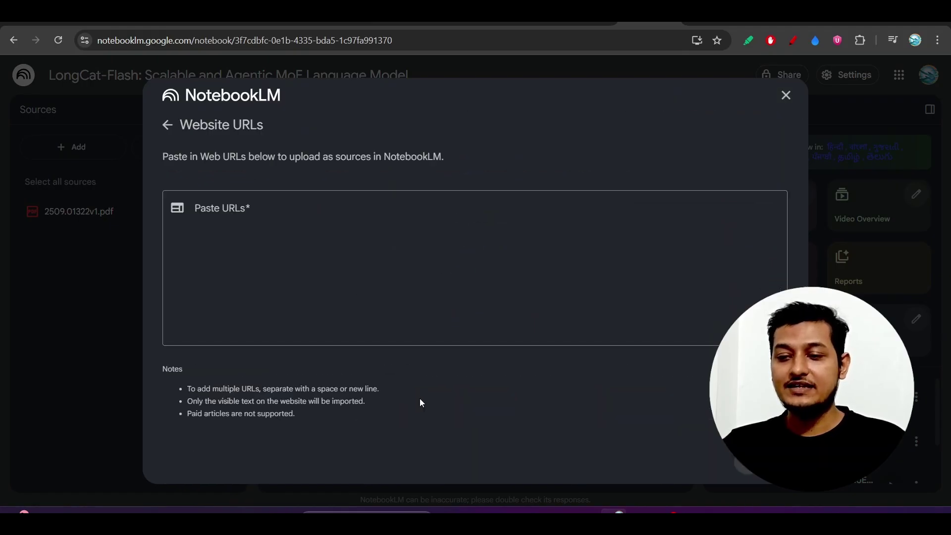
left_click(167, 125)
Close the add-sources window, underline 'Customize your chat in' on the personalization post, and return to the notebook.
left_click(85, 212)
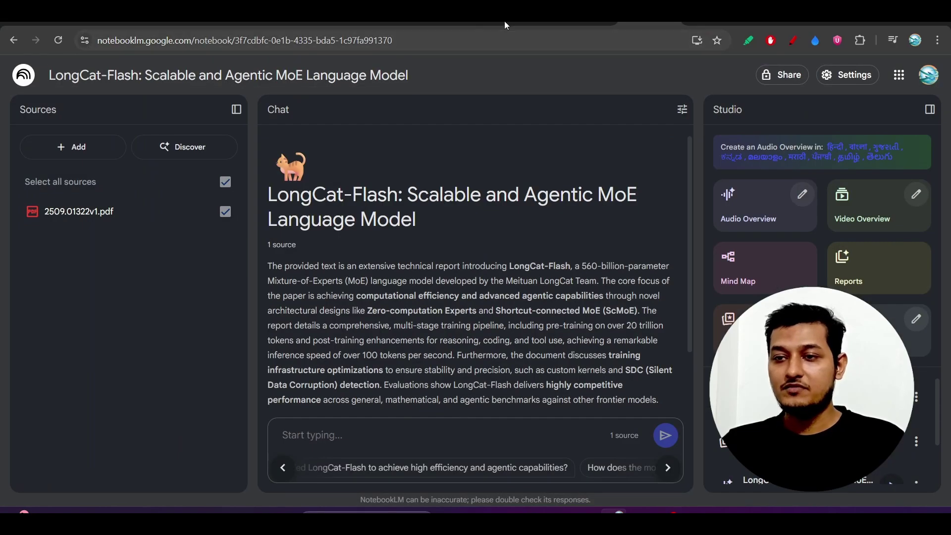
left_click(625, 23)
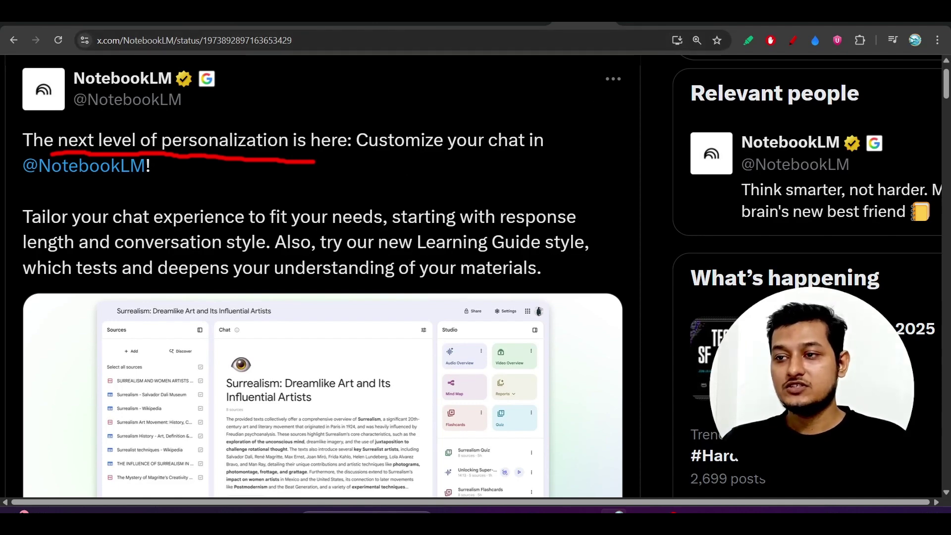
key("ctrl+Tab")
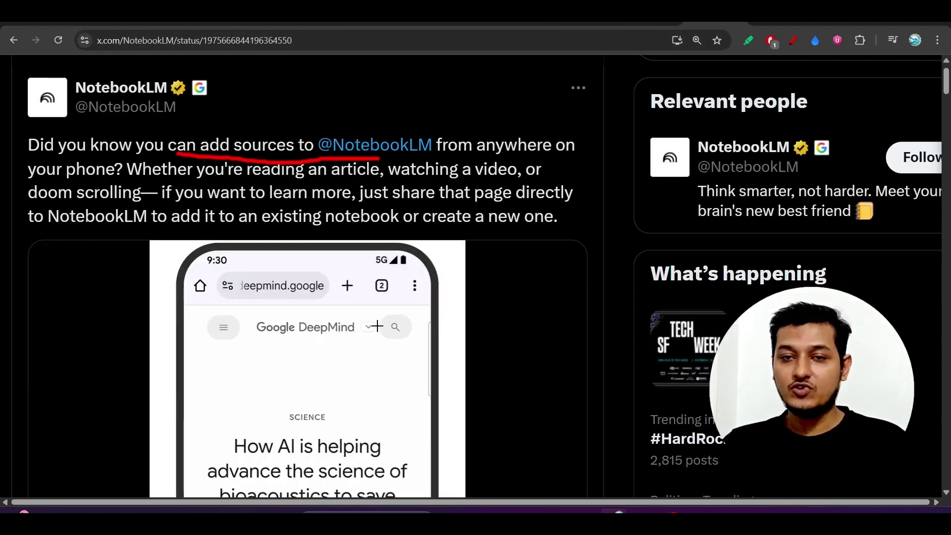
left_click(593, 23)
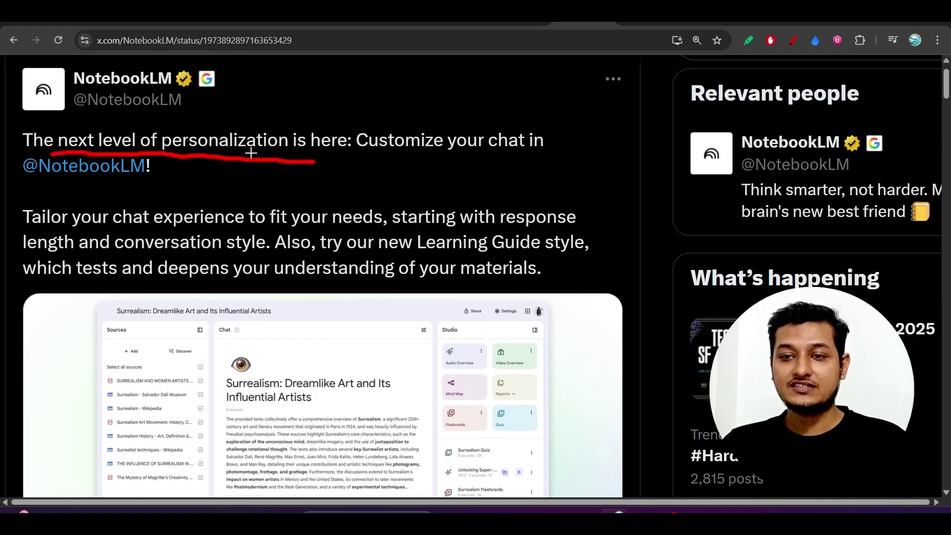
left_click_drag(369, 162, 546, 158)
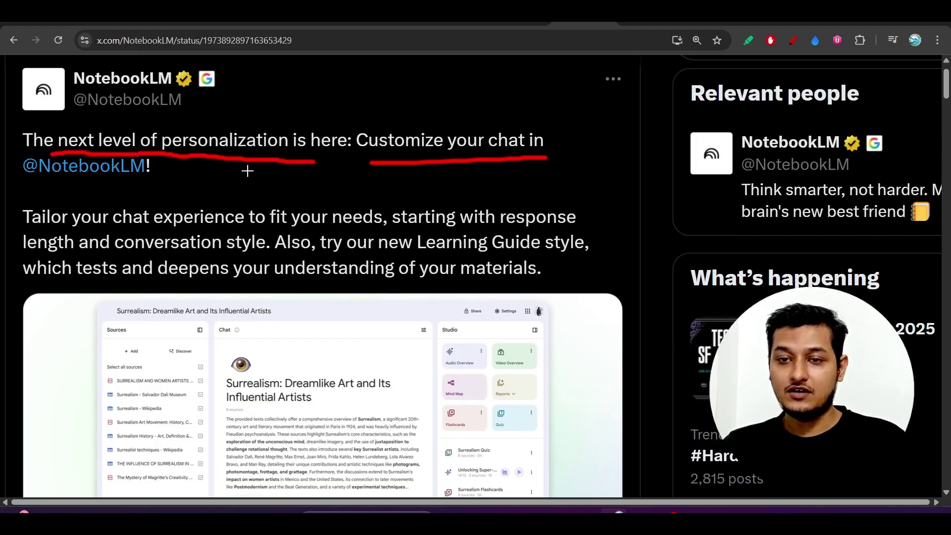
left_click(649, 23)
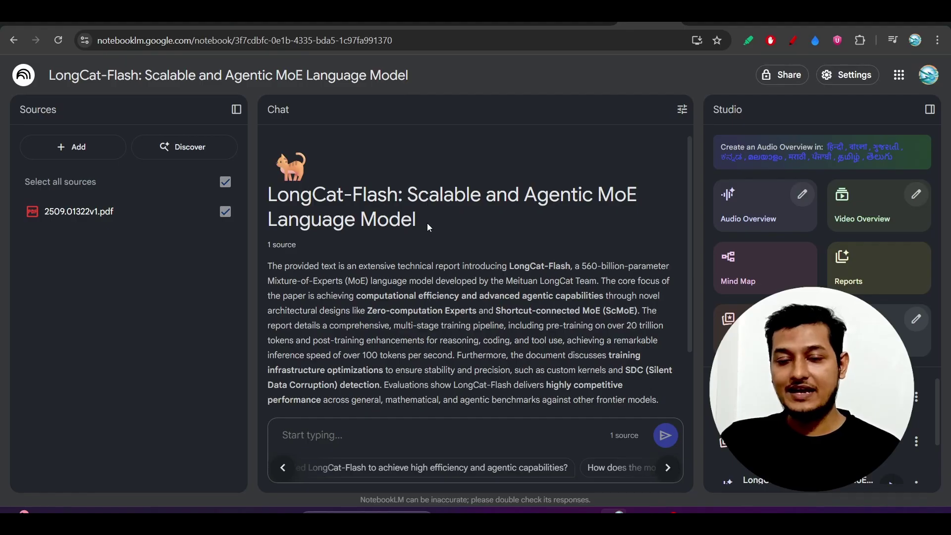
Open Configure Chat from the Chat panel's configure-notebook icon.
scroll(699, 91, "up", 5)
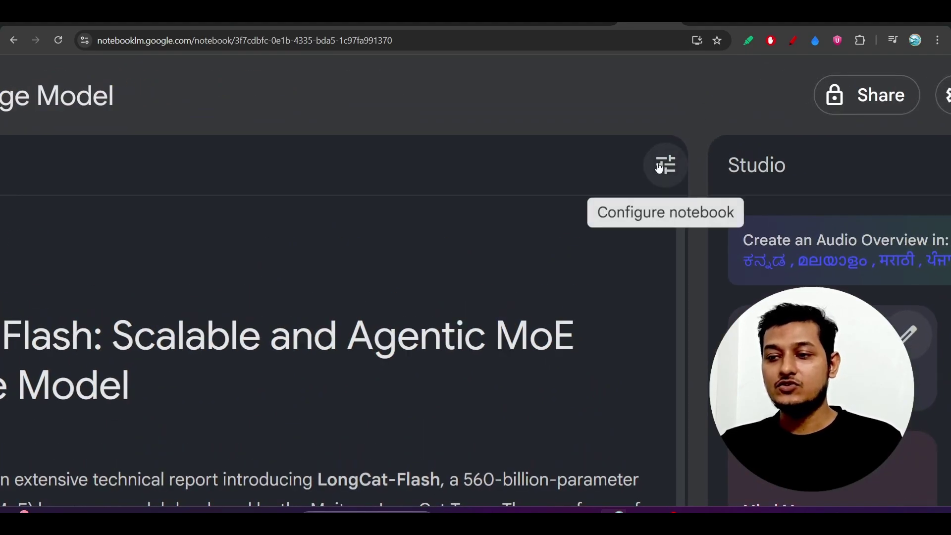
scroll(659, 166, "down", 5)
left_click(680, 118)
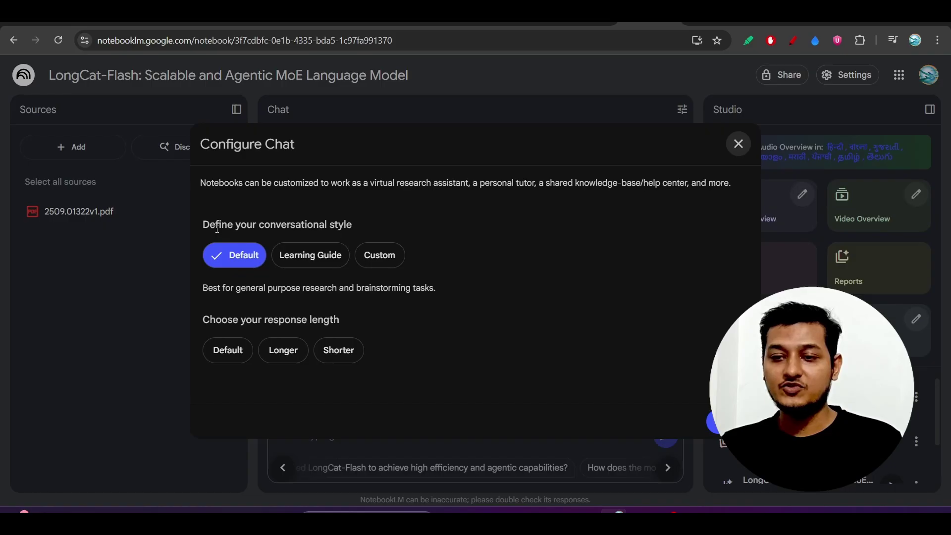
Review the Default conversational style and response-length options, then reset page zoom with Ctrl+0.
scroll(217, 229, "up", 5)
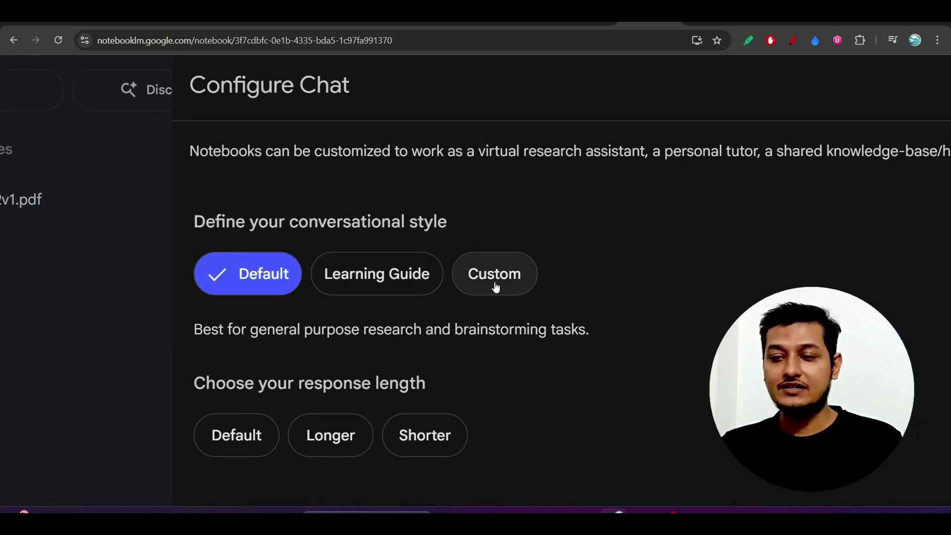
scroll(331, 346, "down", 2)
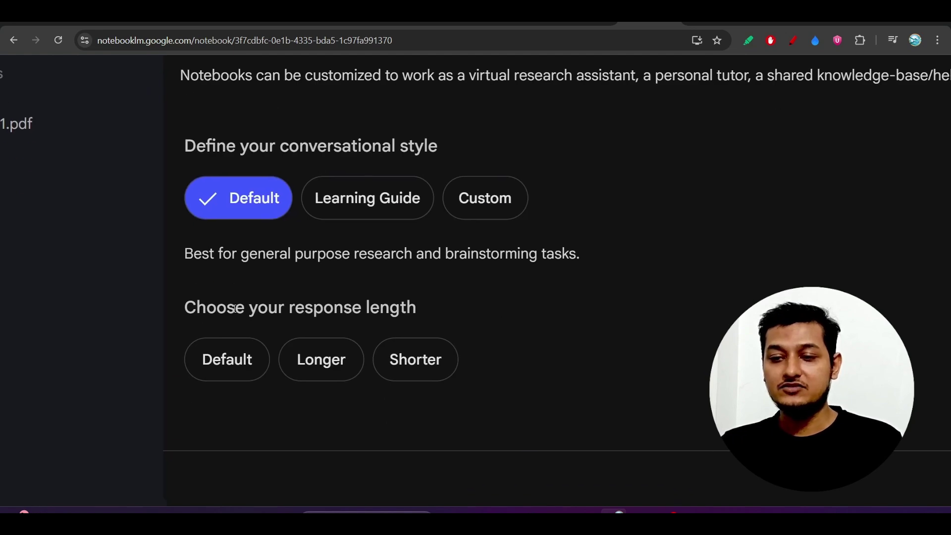
left_click_drag(235, 308, 433, 307)
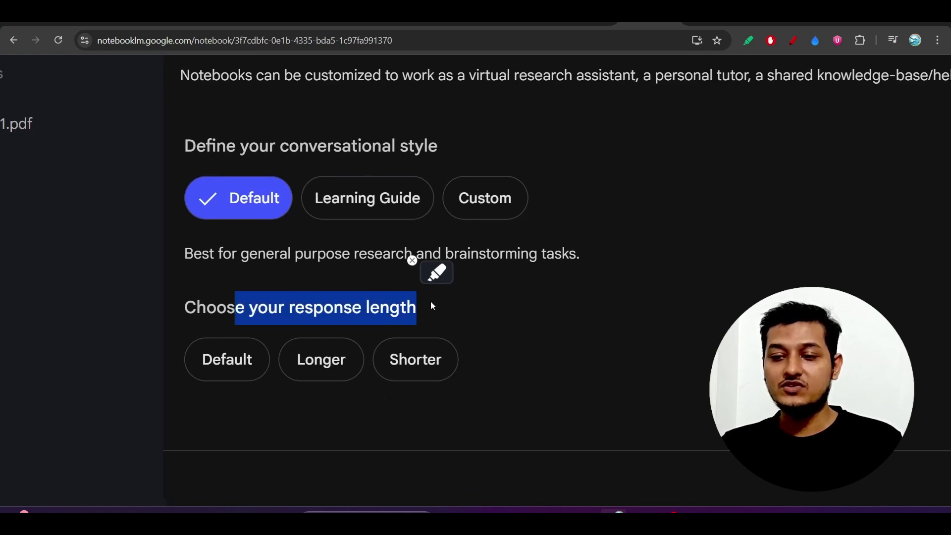
left_click(517, 319)
key("ctrl+0")
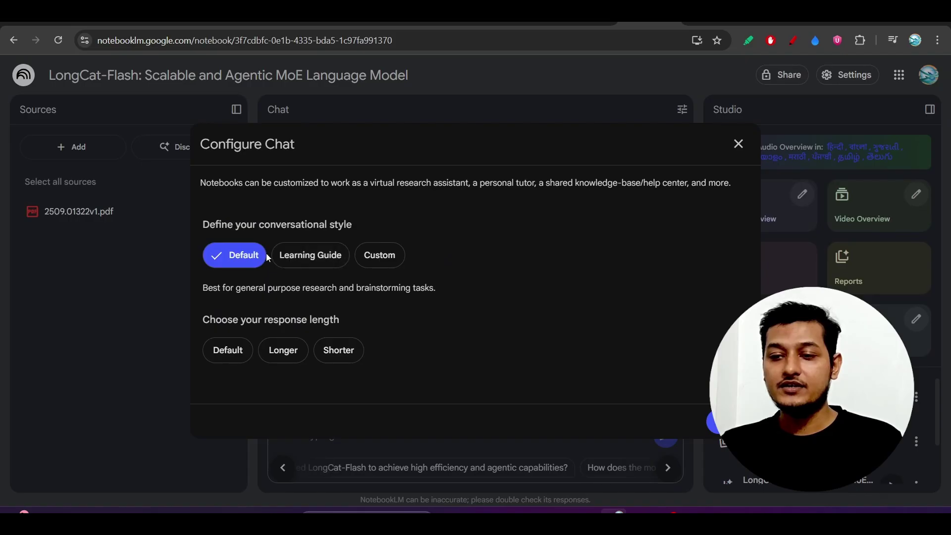
Ask the suggested question on resource allocation and stability, then read through the answer.
left_click(738, 145)
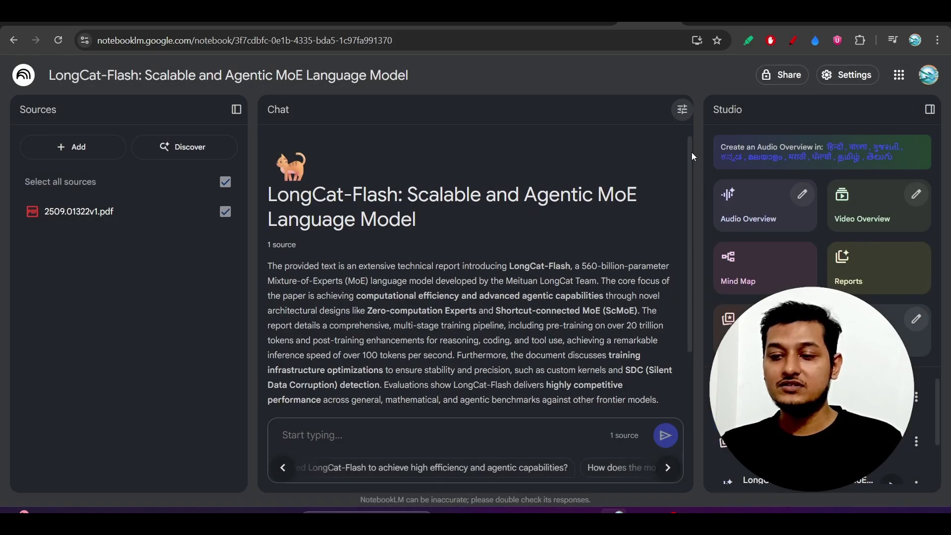
scroll(474, 321, "down", 2)
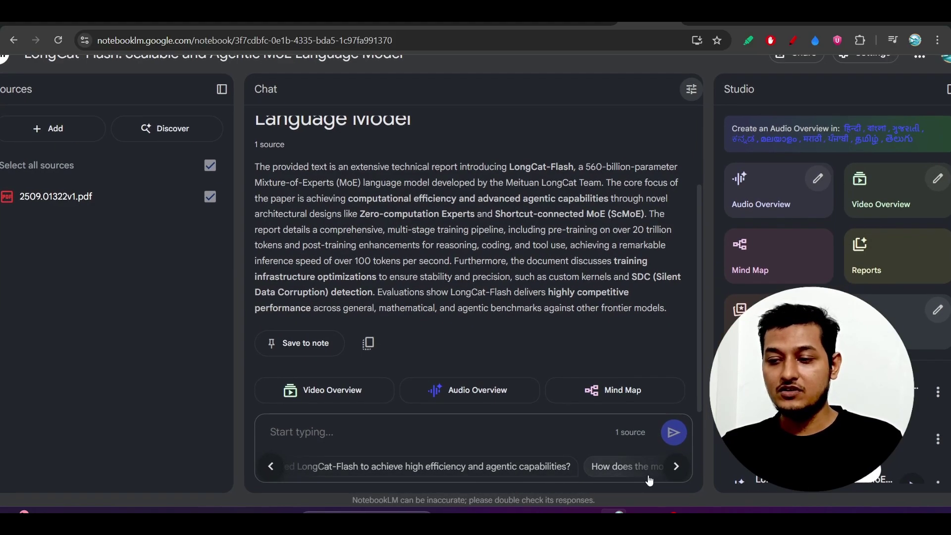
left_click(675, 466)
left_click(471, 467)
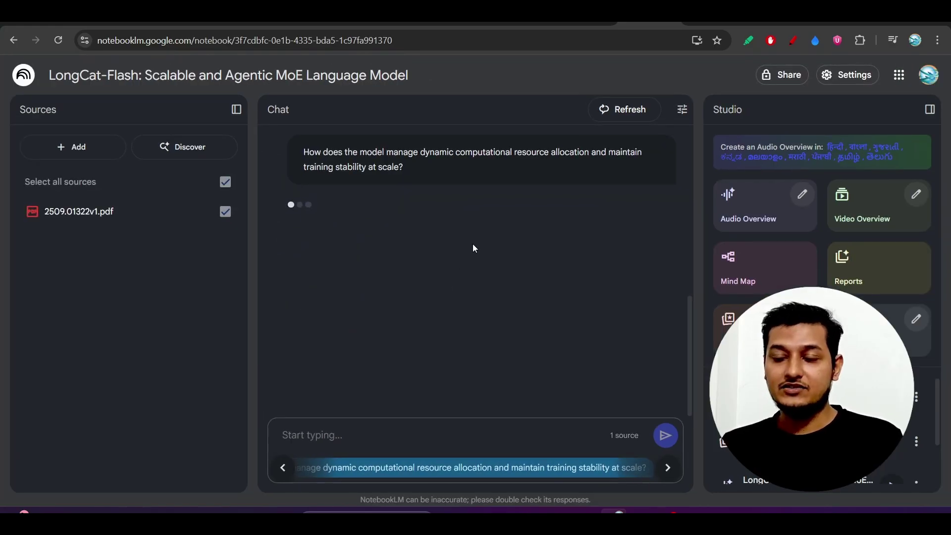
left_click(680, 110)
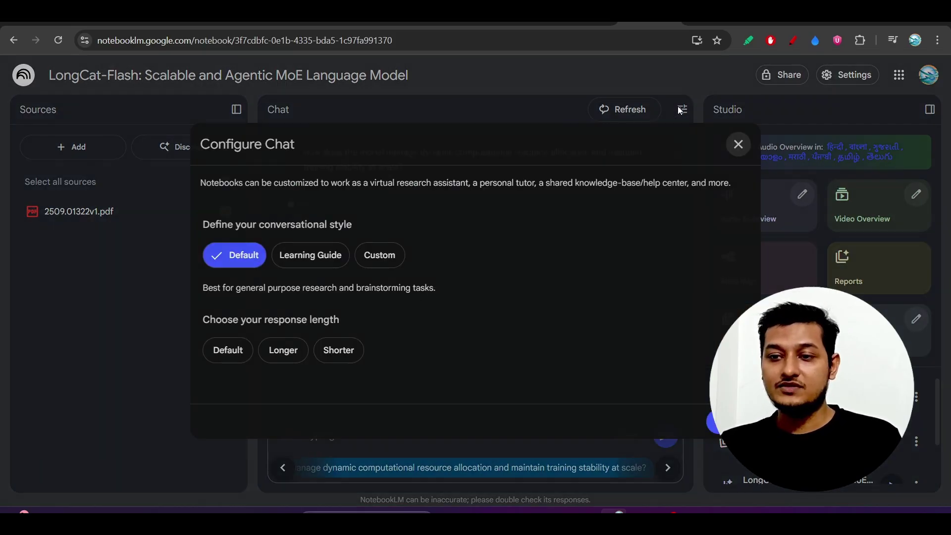
left_click(738, 144)
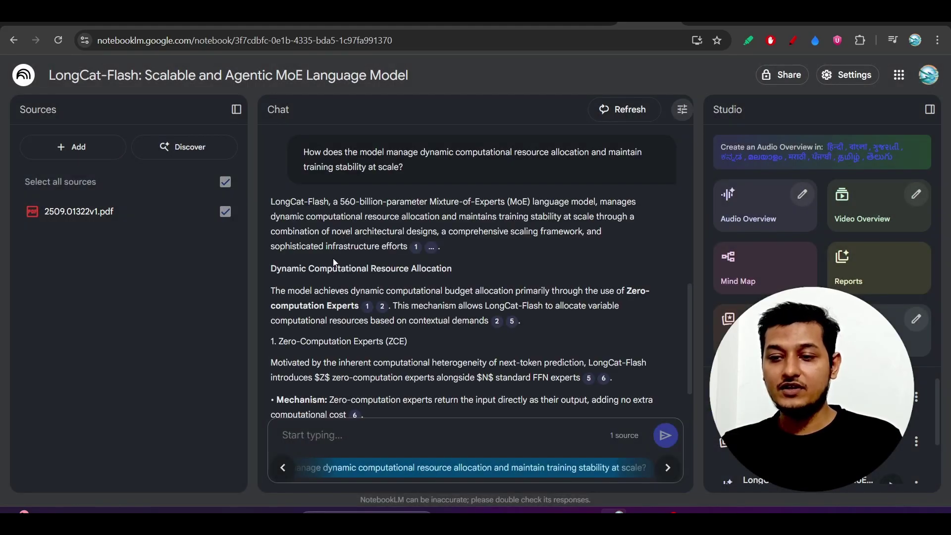
scroll(333, 261, "down", 8)
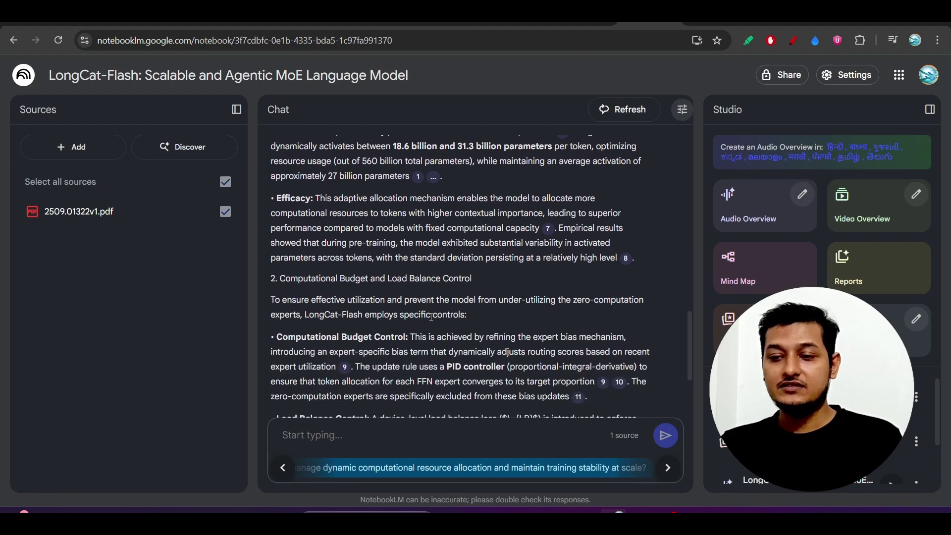
scroll(431, 316, "down", 10)
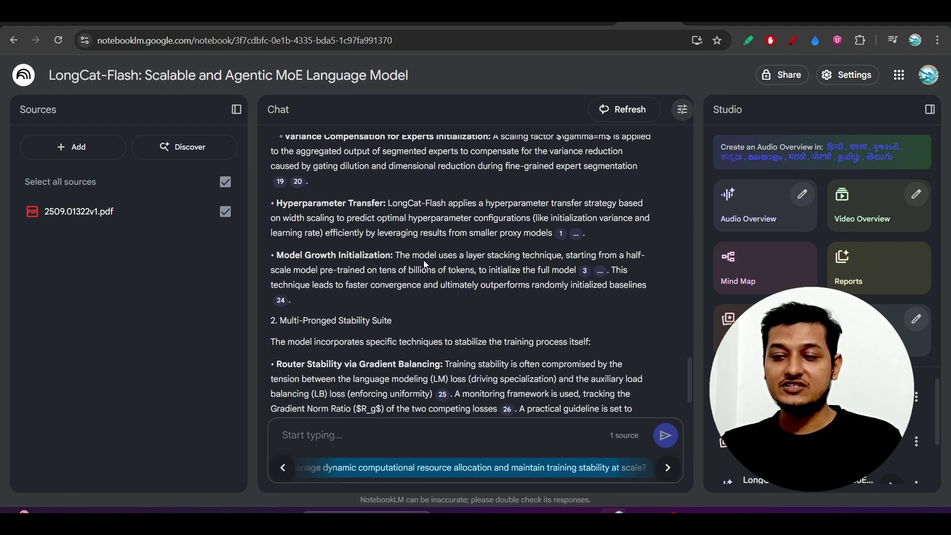
scroll(425, 265, "down", 3)
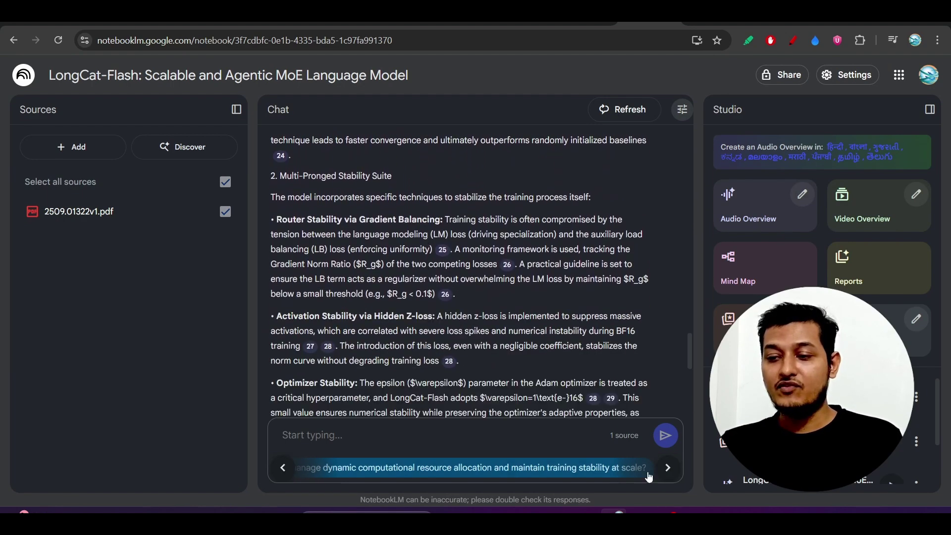
Ask about LongCat-Flash's benchmark performance profile and switch the chat style to Learning Guide.
left_click(667, 470)
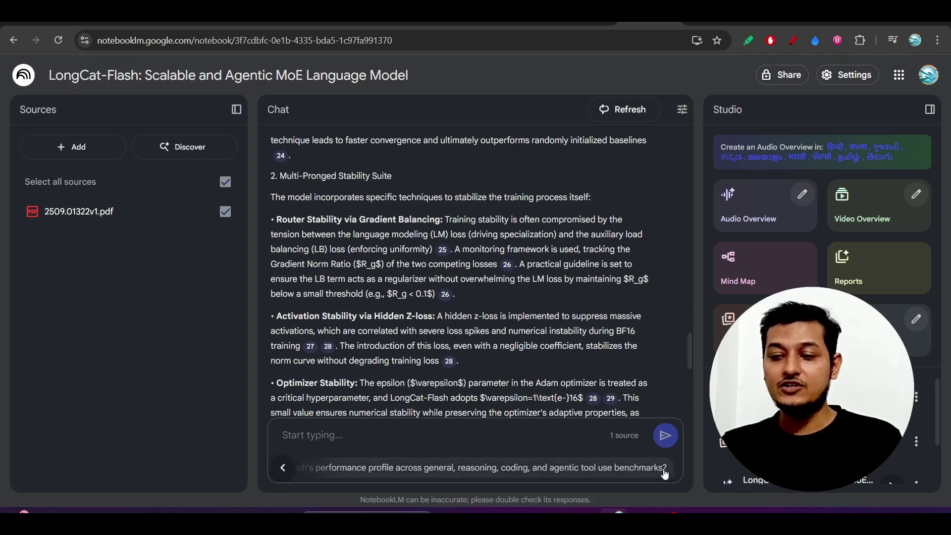
left_click(656, 468)
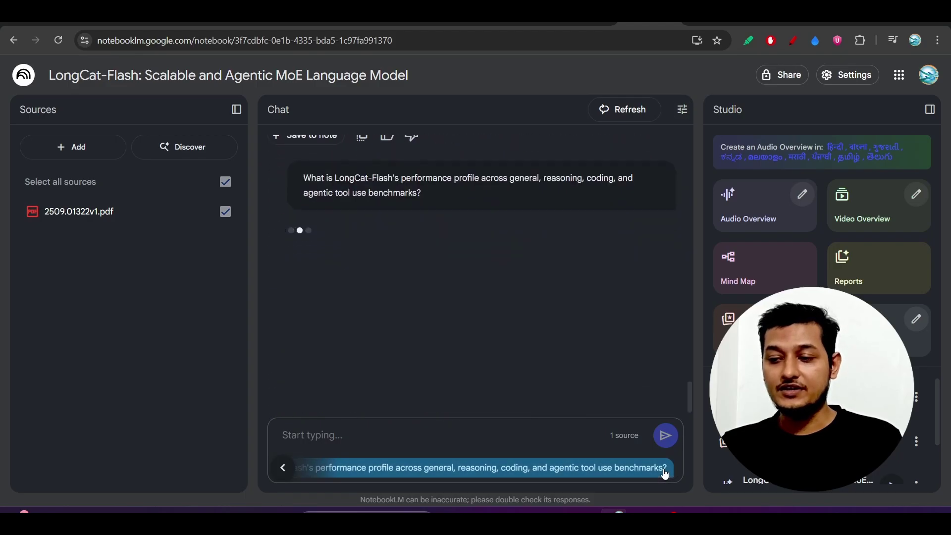
left_click(682, 109)
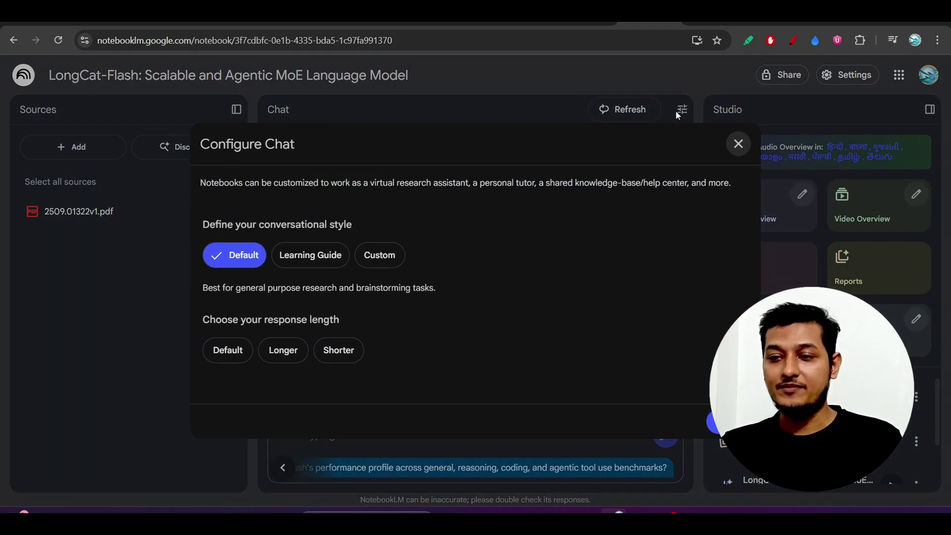
left_click(303, 261)
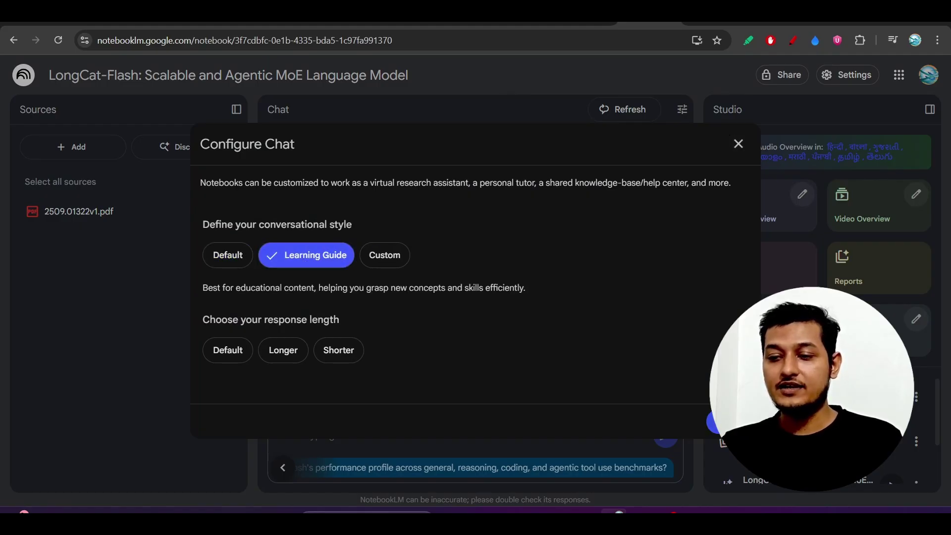
left_click(723, 422)
scroll(602, 391, "down", 5)
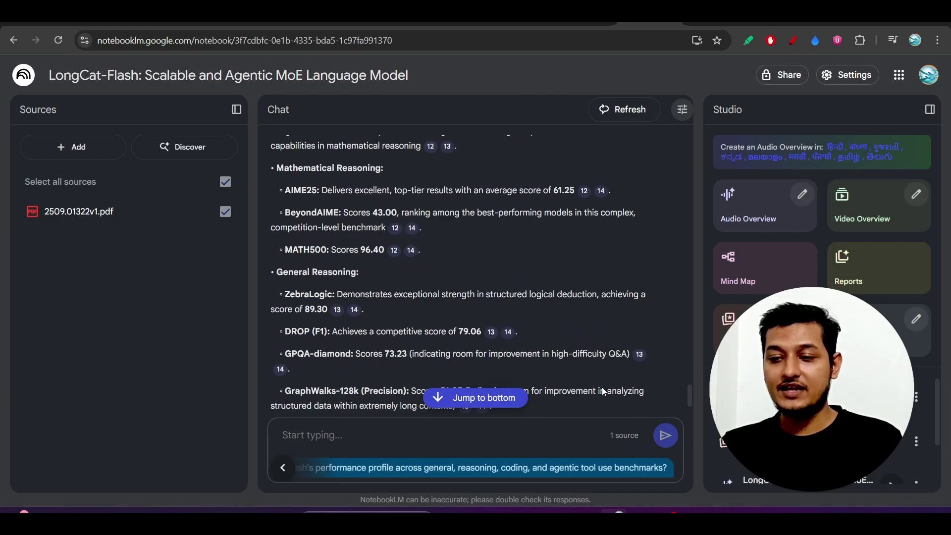
Ask the first suggested question about LongCat-Flash's architectural and training innovations.
scroll(602, 392, "down", 2)
scroll(616, 404, "down", 5)
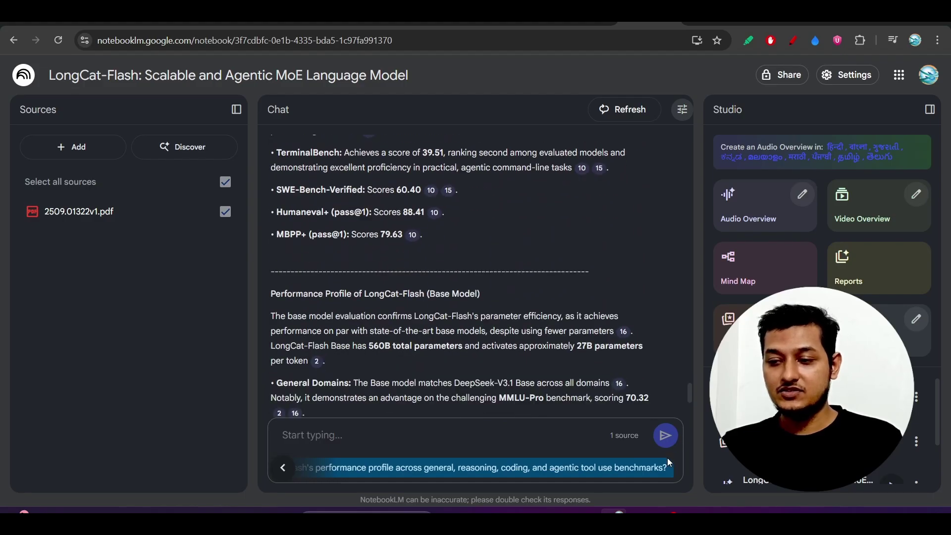
left_click(280, 469)
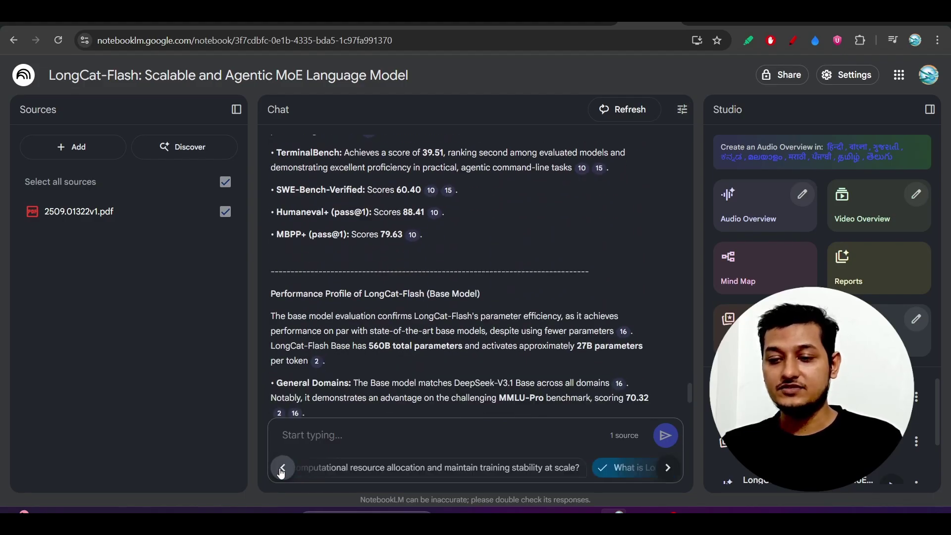
left_click(280, 469)
left_click(394, 468)
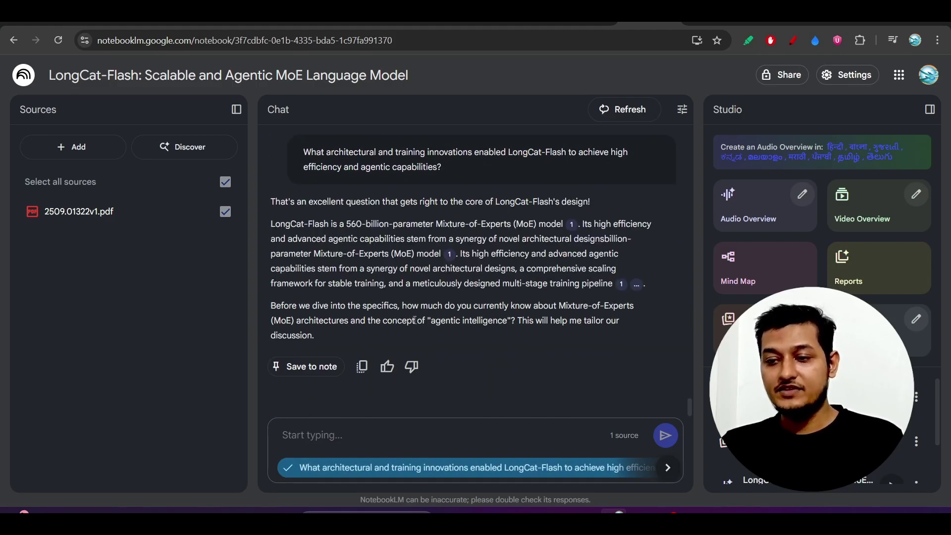
Highlight the tutor's questions on agentic intelligence and prior knowledge, confirming Learning Guide style.
scroll(467, 286, "up", 5)
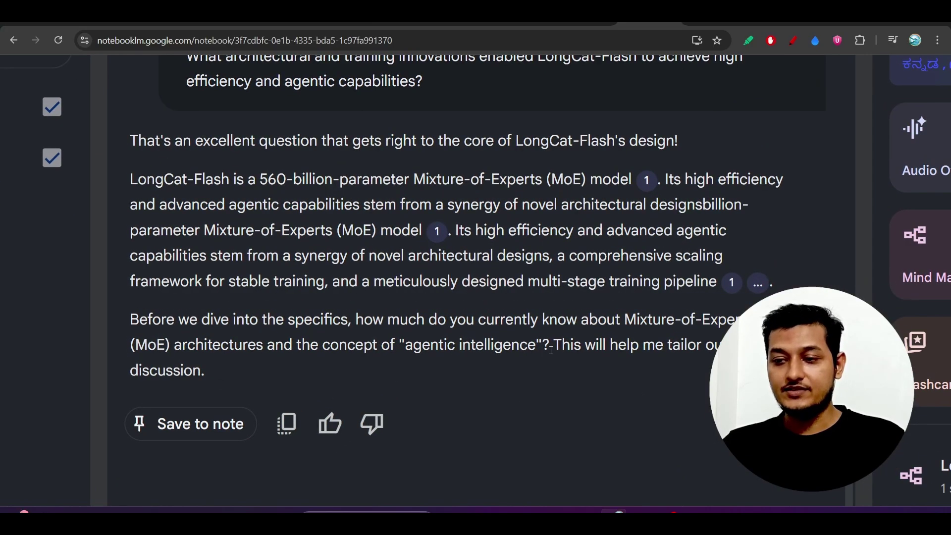
left_click_drag(551, 350, 297, 346)
left_click(665, 178)
scroll(662, 173, "down", 5)
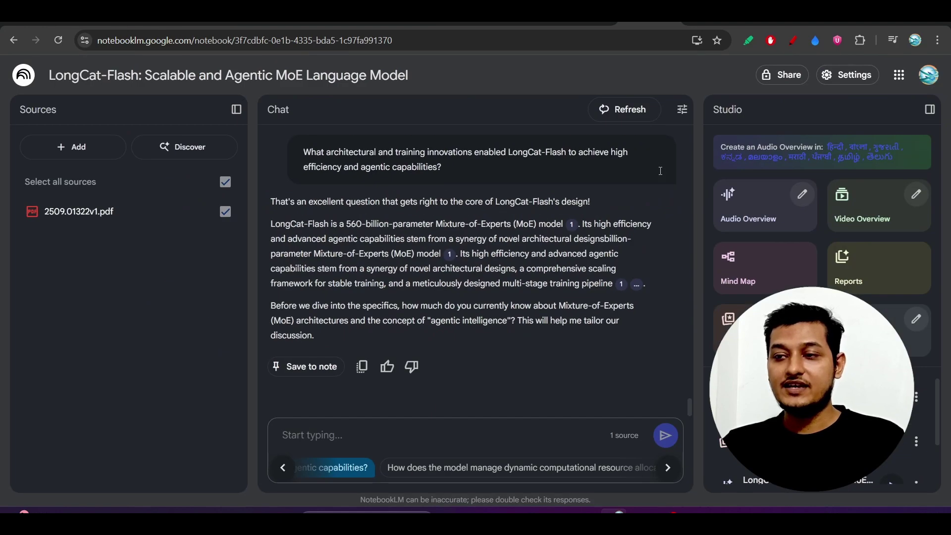
left_click(682, 109)
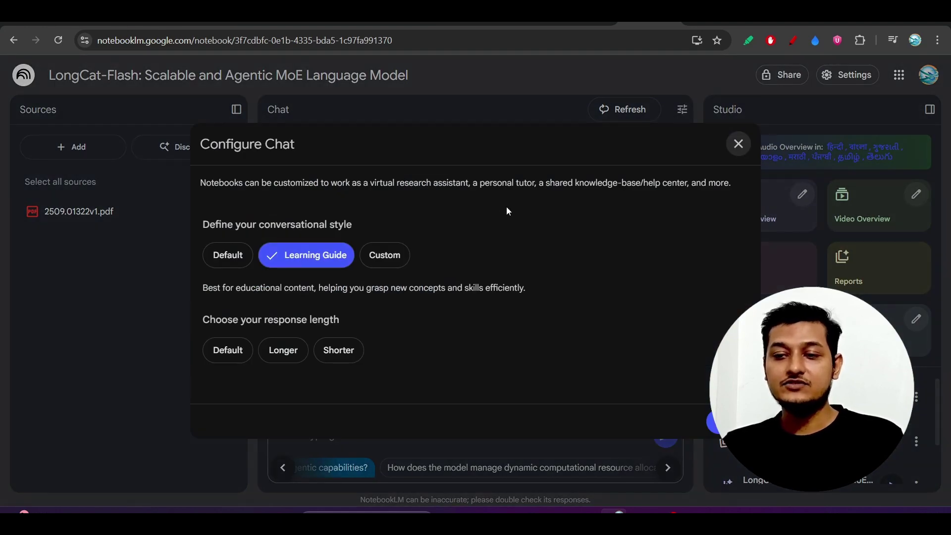
left_click(379, 102)
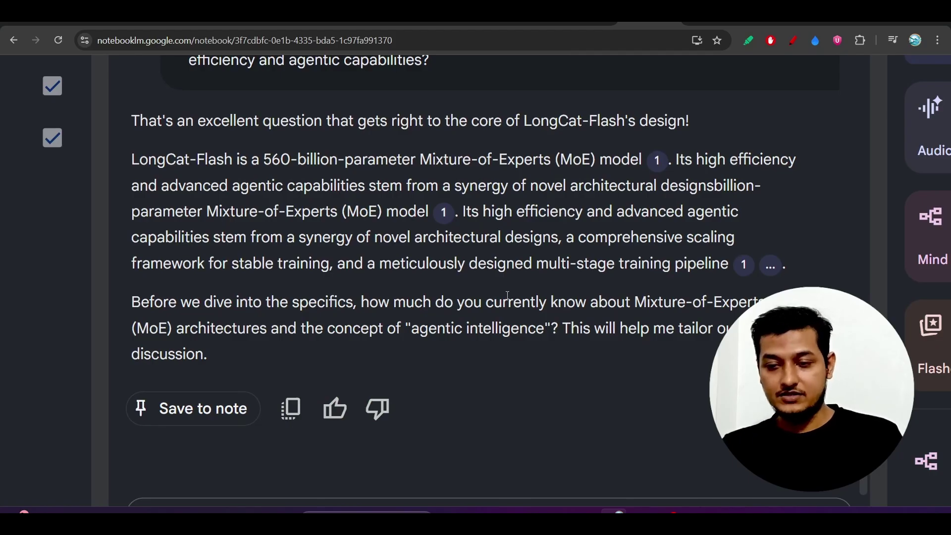
left_click_drag(208, 305, 563, 328)
left_click(565, 321)
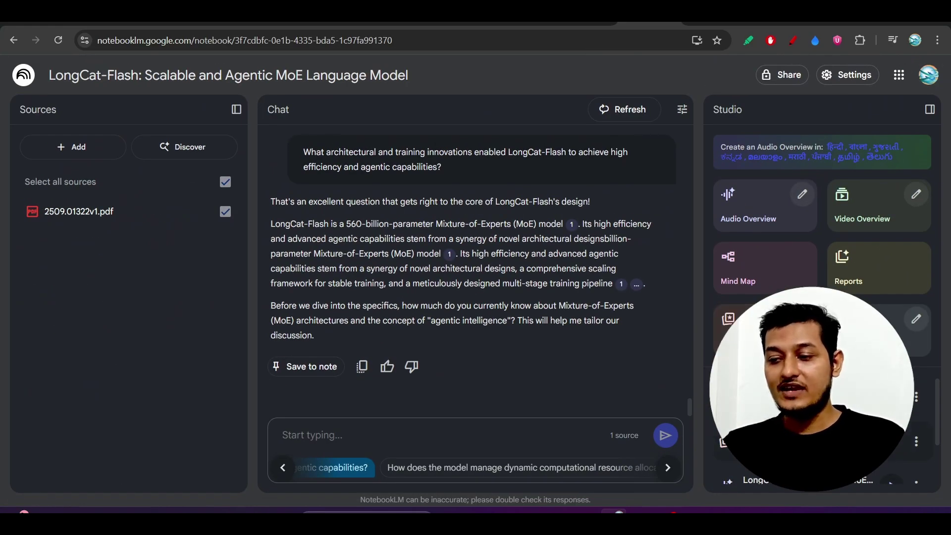
Open the 61-card LongCat Flashcards deck from the Studio panel.
left_click(813, 397)
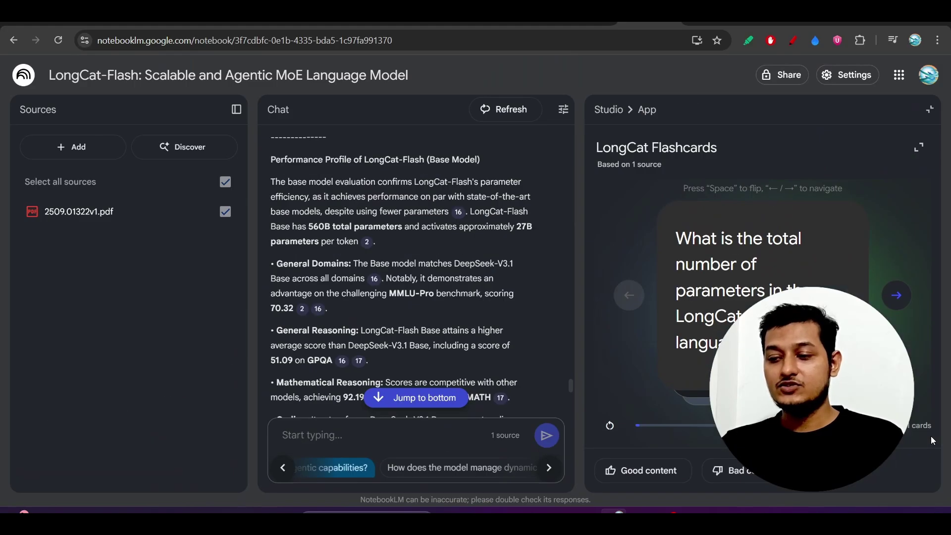
In OBS, drag the DroidCam webcam overlay to the scene's lower-left, then return to the browser.
key("alt+Tab")
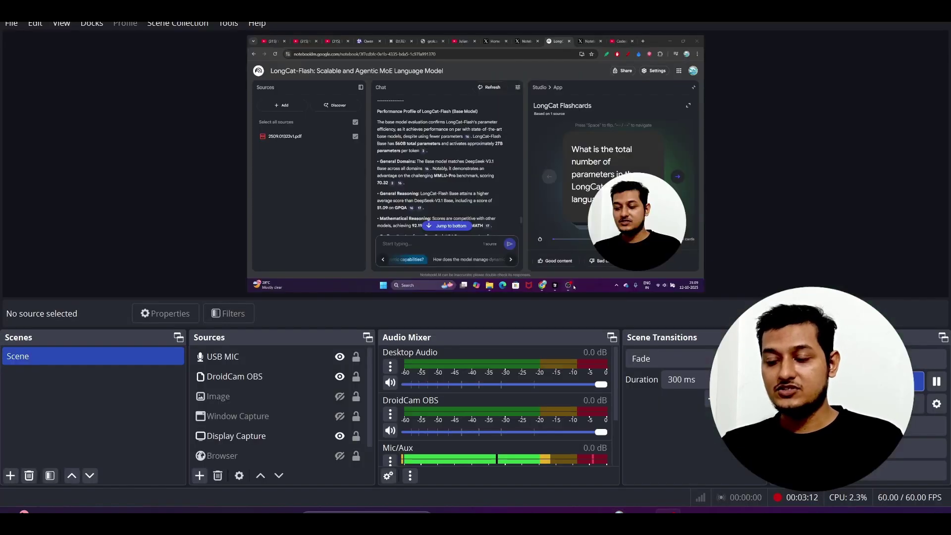
left_click_drag(637, 223, 343, 214)
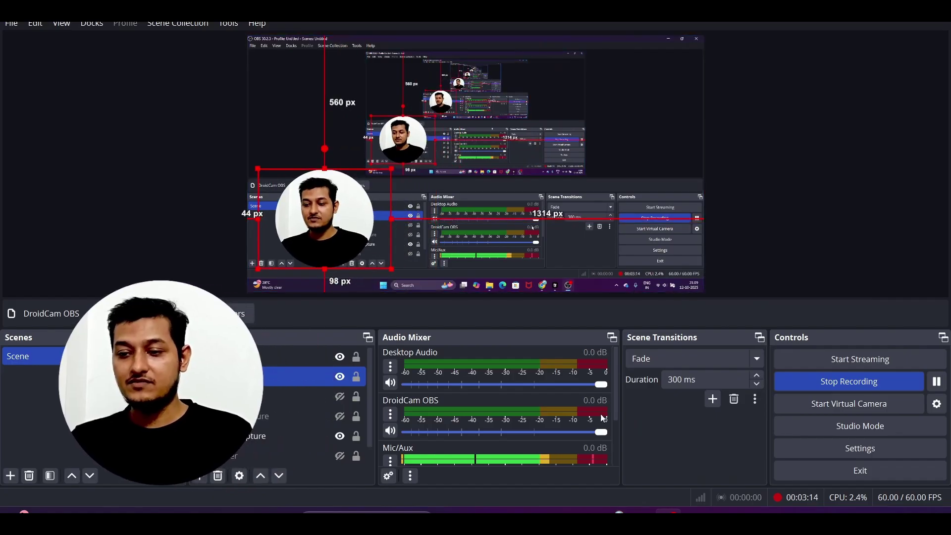
key("alt+Tab")
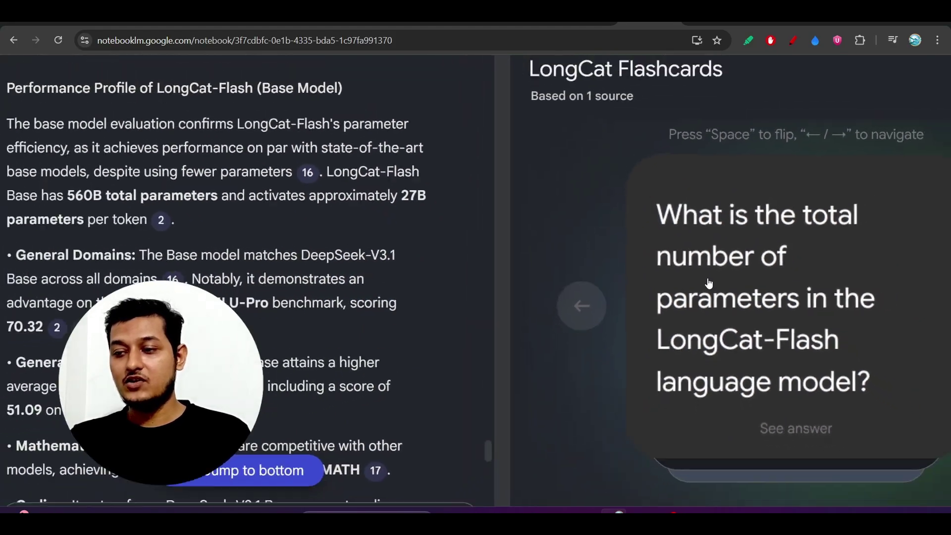
Flip the first flashcard to reveal the 560-billion-parameter answer, then close the deck.
left_click(800, 266)
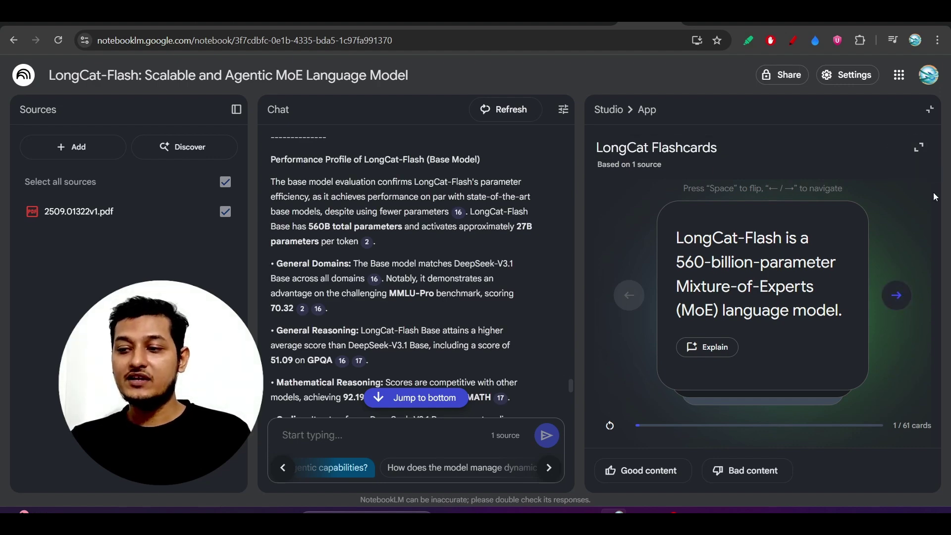
left_click(929, 111)
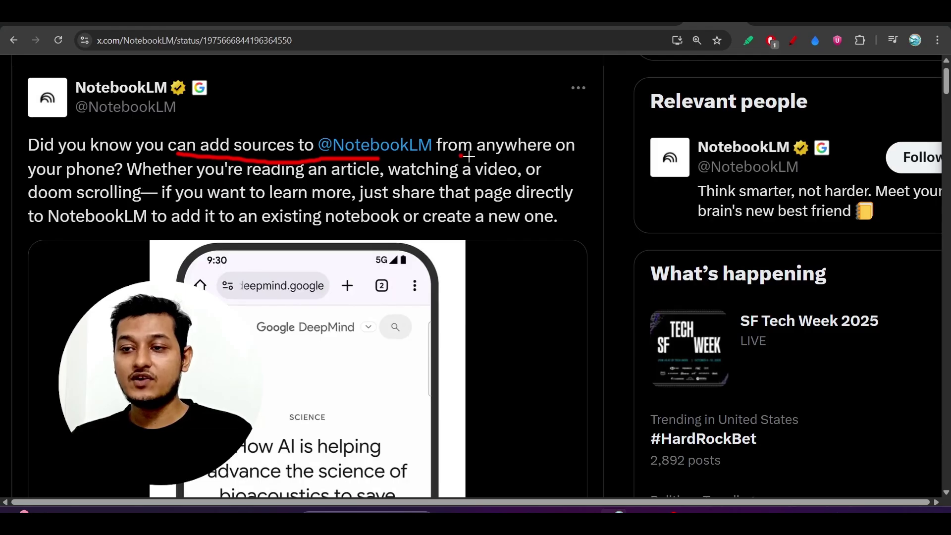
Underline 'from anywhere on', 'you're reading an article', 'watching a video, or', 'doom scrolling' and 'that page directly'.
left_click_drag(460, 155, 591, 171)
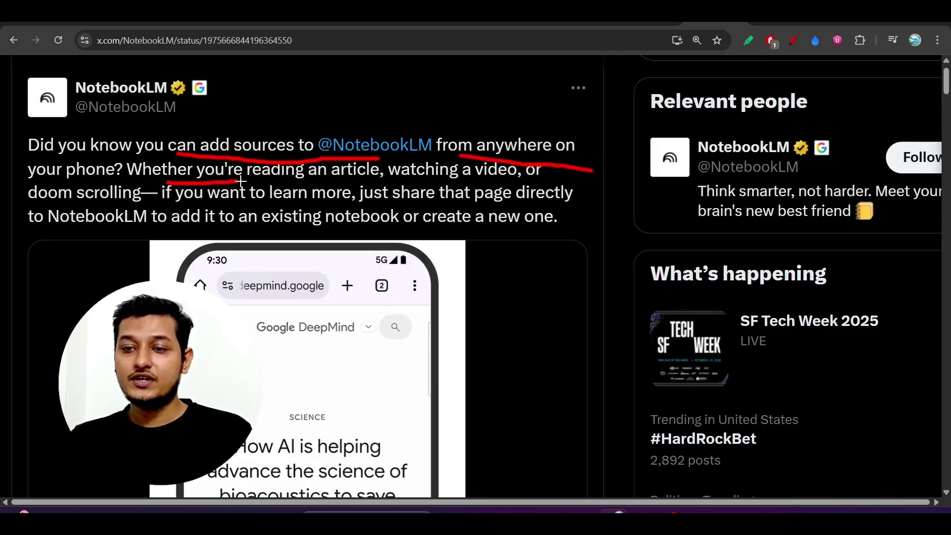
left_click_drag(240, 181, 379, 182)
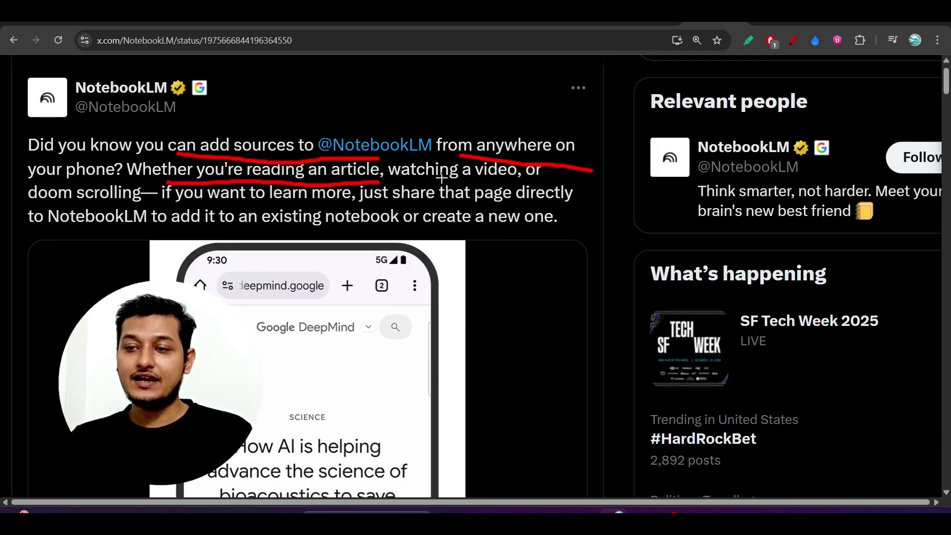
left_click_drag(442, 177, 555, 187)
left_click_drag(109, 207, 189, 213)
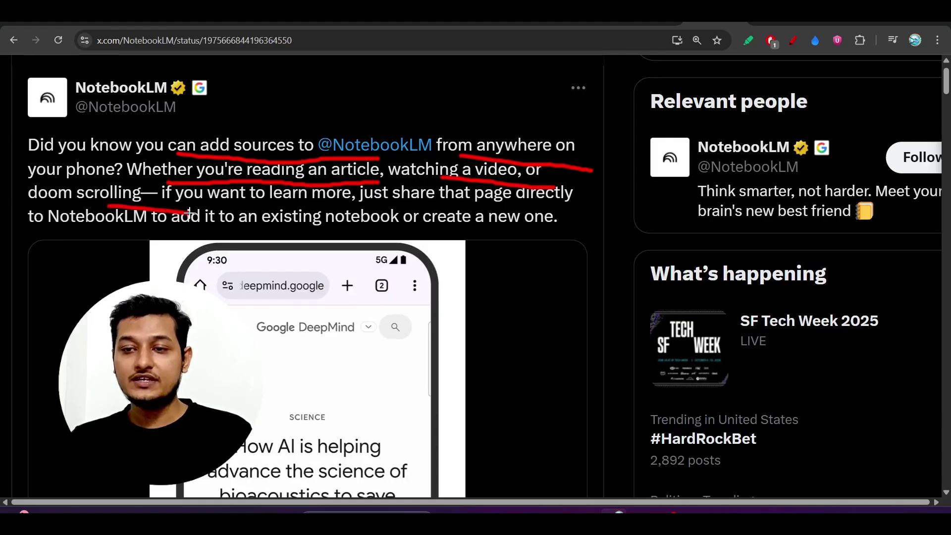
left_click_drag(418, 208, 558, 204)
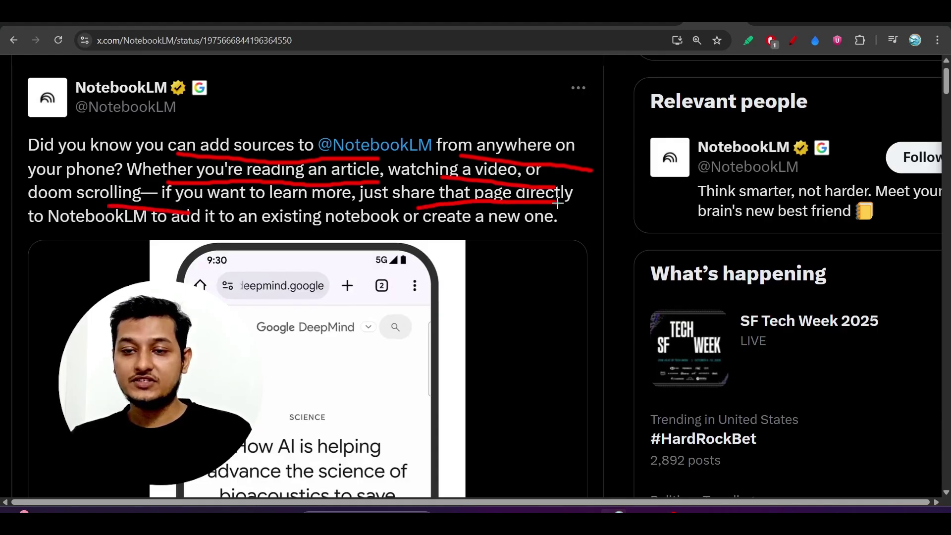
Play the post's demo video full screen.
scroll(557, 202, "down", 3)
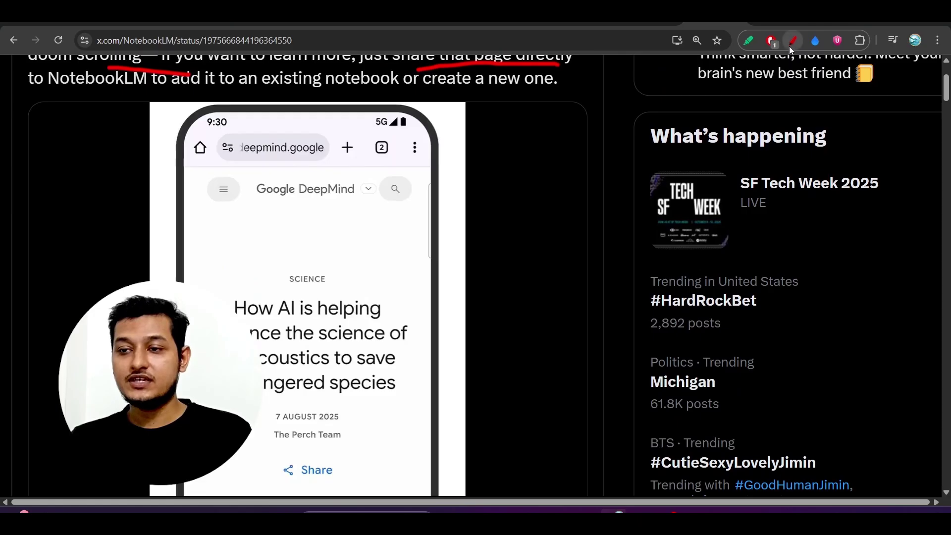
scroll(615, 239, "down", 3)
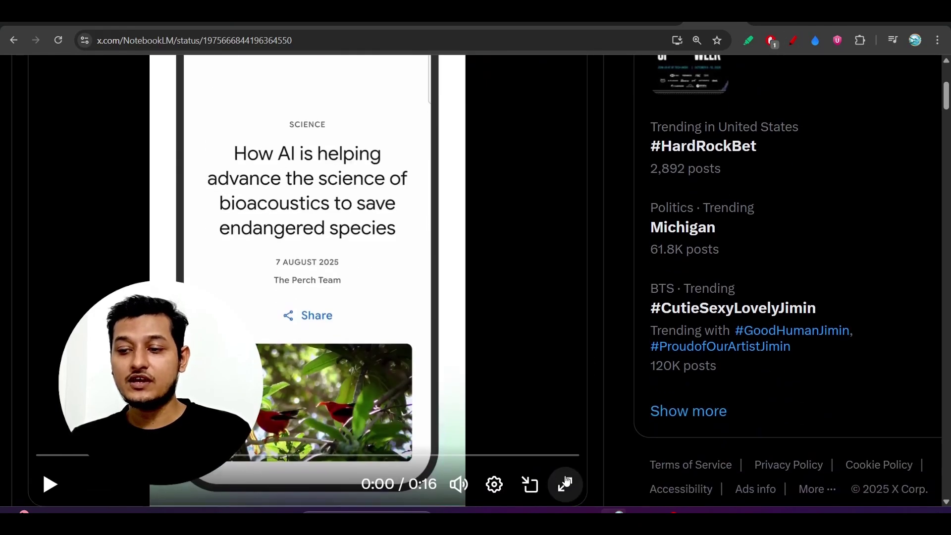
left_click(565, 484)
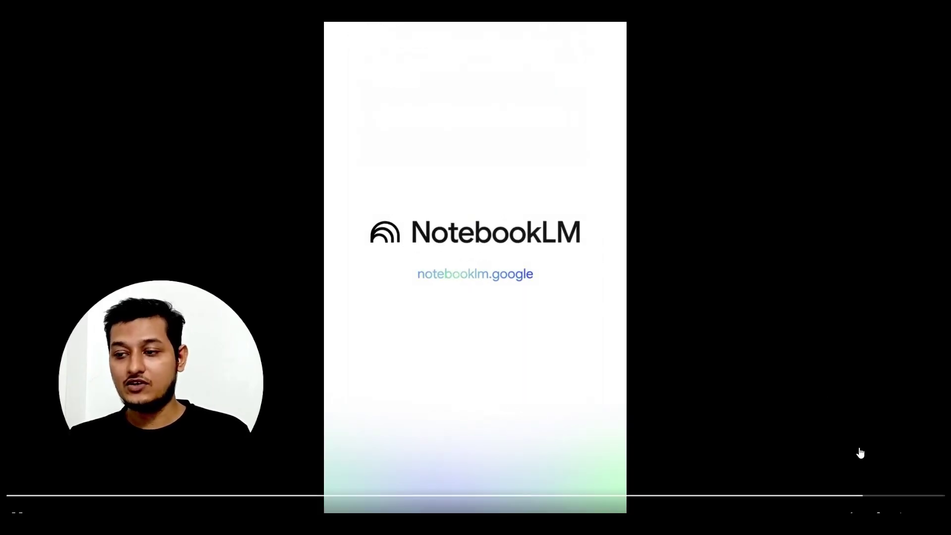
Exit full screen and cycle through the browser tabs back to the LongCat-Flash notebook.
key("Escape")
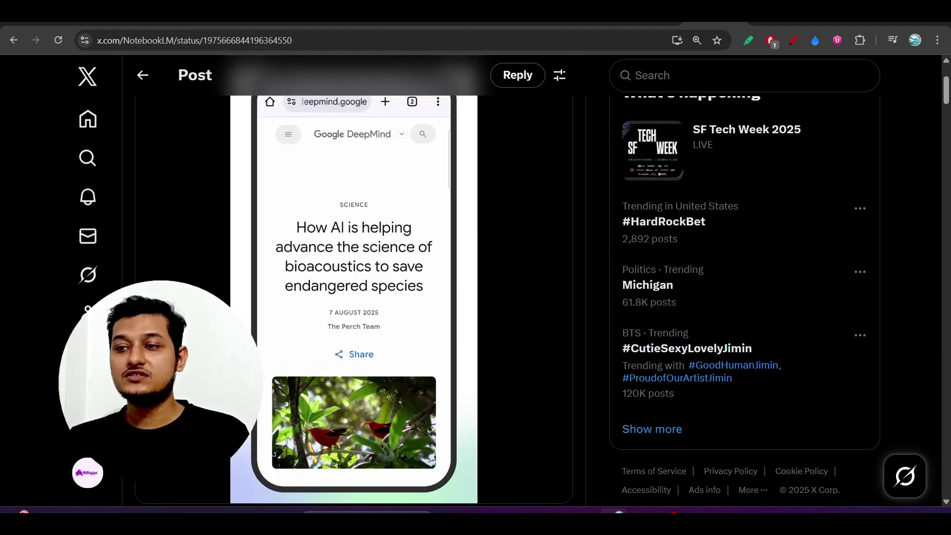
key("ctrl+Tab")
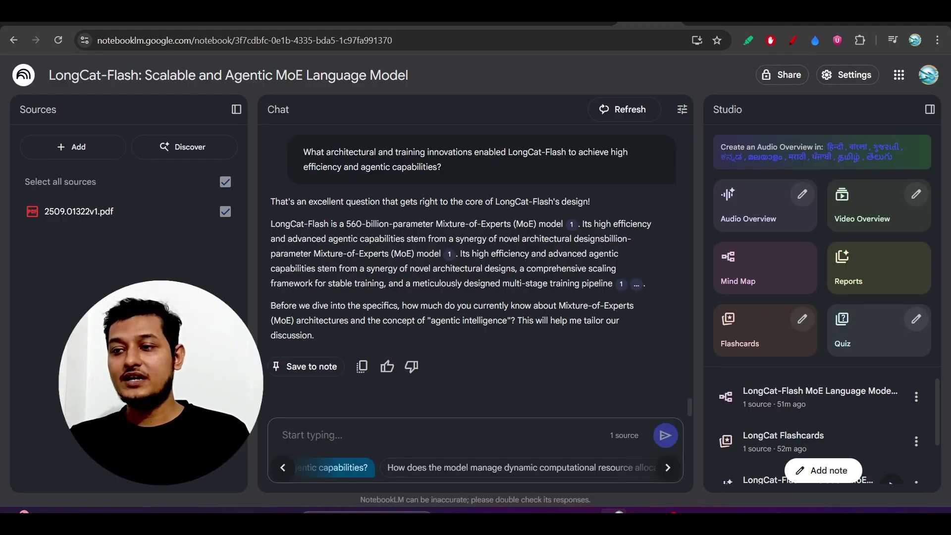
key("ctrl+Tab")
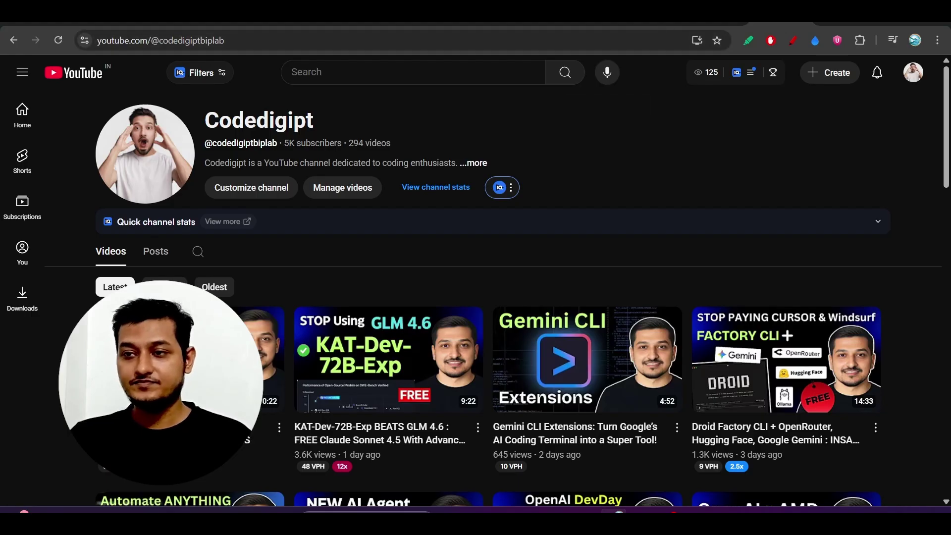
key("ctrl+Tab")
key("ctrl+Tab")
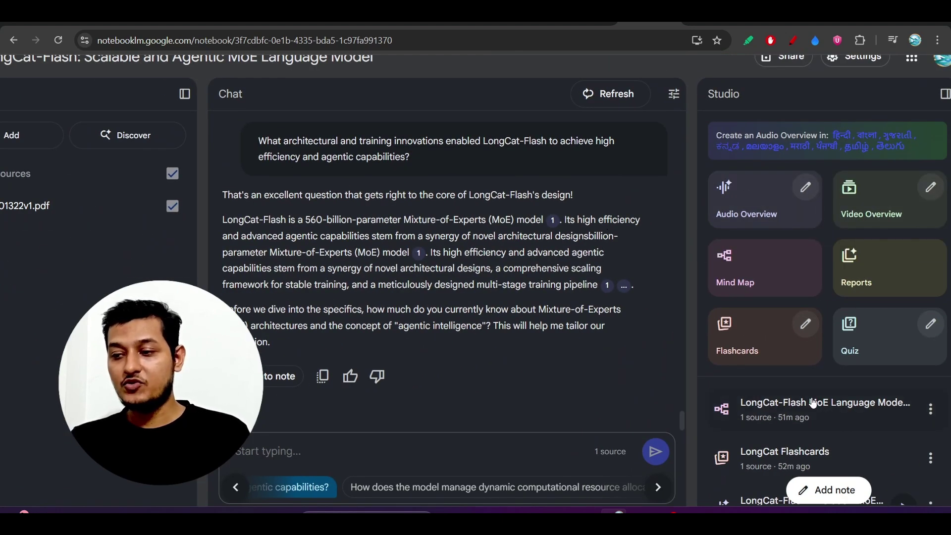
Expand the mind map's Architecture Innovations > Zero-Computation Experts > Control Mechanisms branches, then switch to YouTube.
left_click(829, 415)
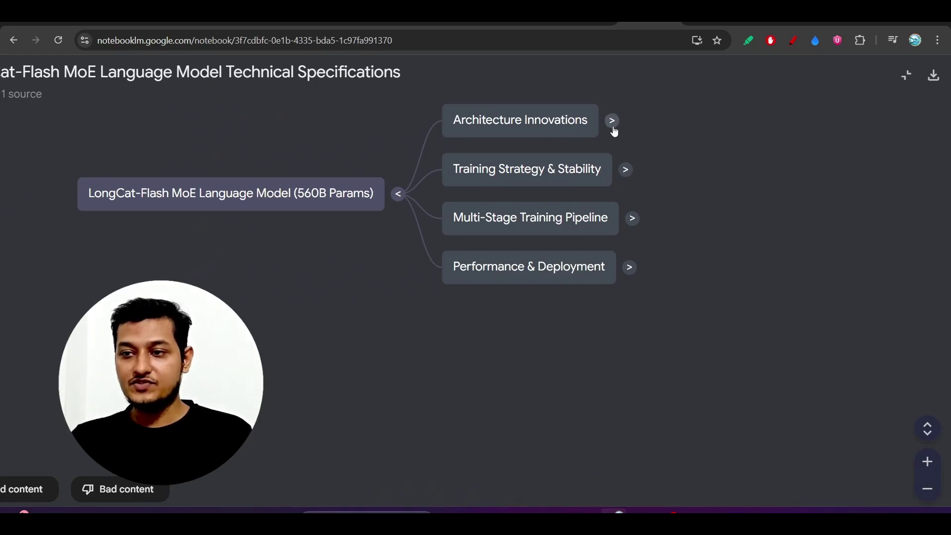
left_click(614, 127)
left_click(741, 209)
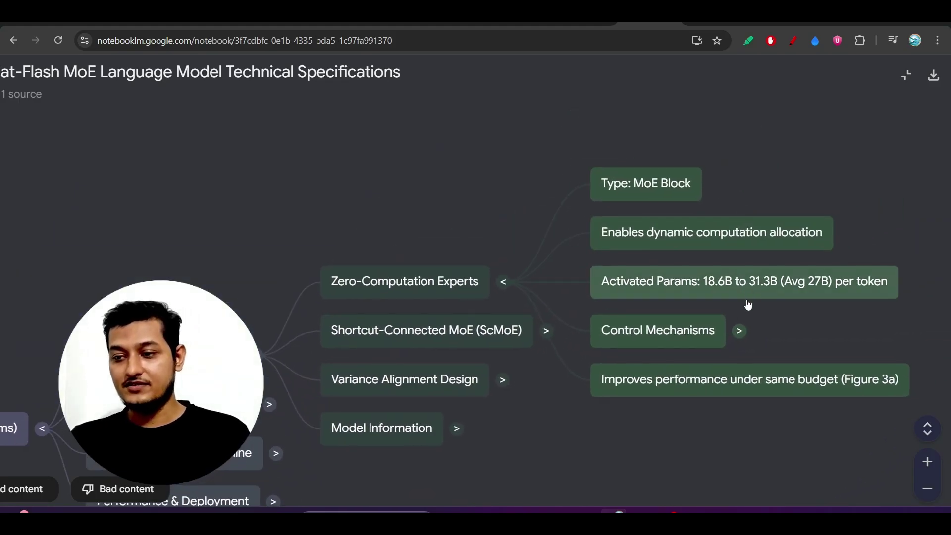
left_click(739, 330)
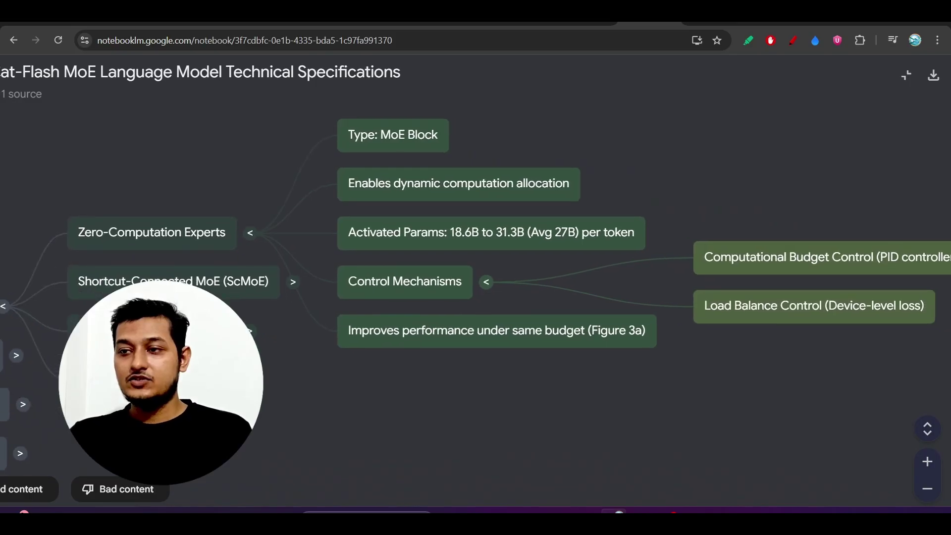
key("ctrl+Tab")
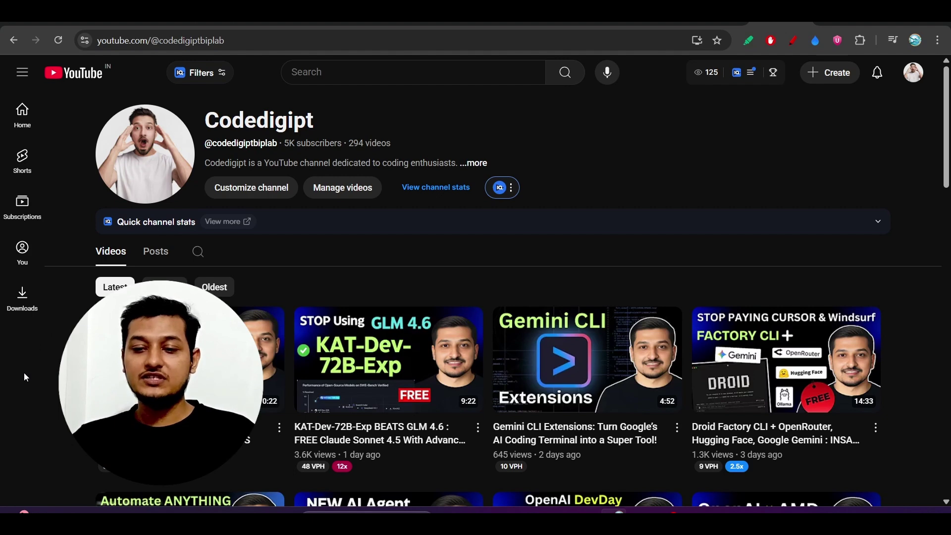
key("ctrl+plus")
key("ctrl+plus")
key("ctrl+plus")
key("ctrl+plus")
scroll(23, 372, "down", 2)
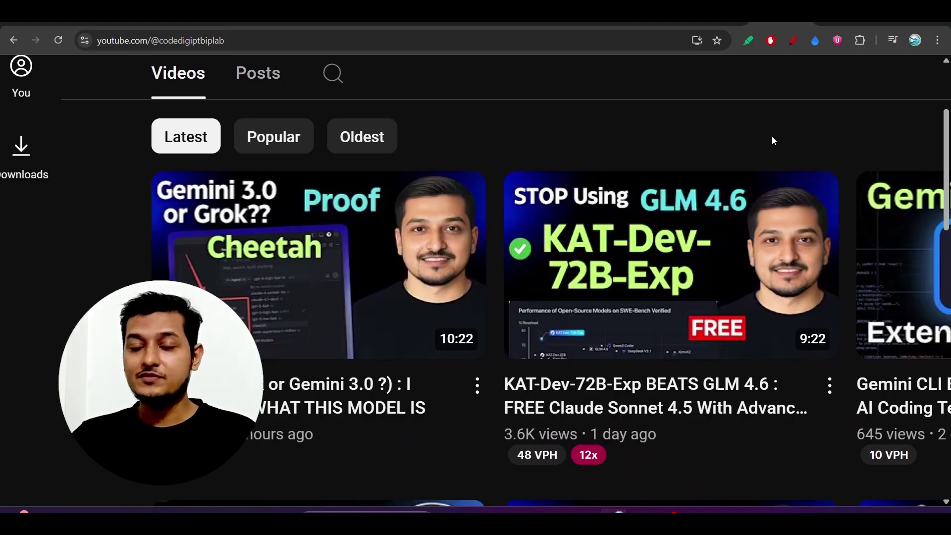
scroll(772, 141, "down", 1)
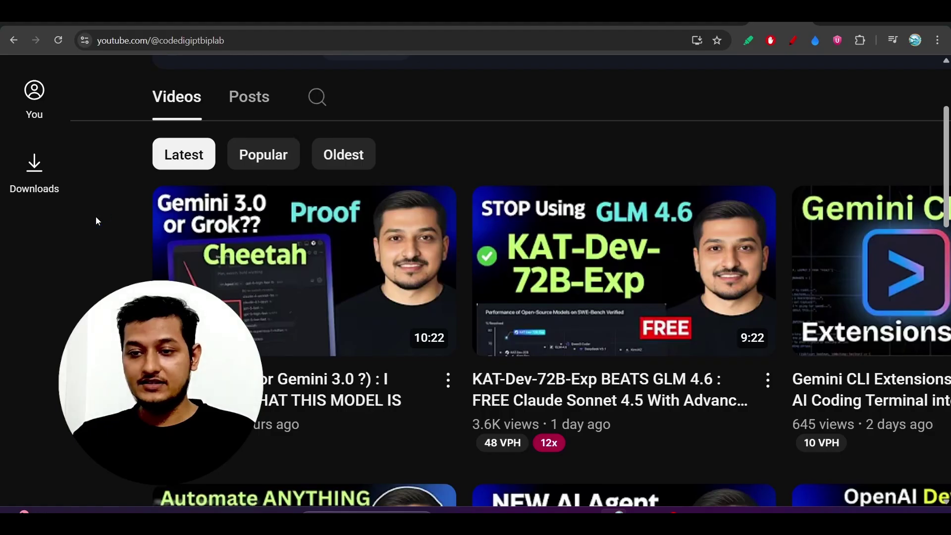
scroll(98, 221, "up", 3)
scroll(96, 221, "up", 1)
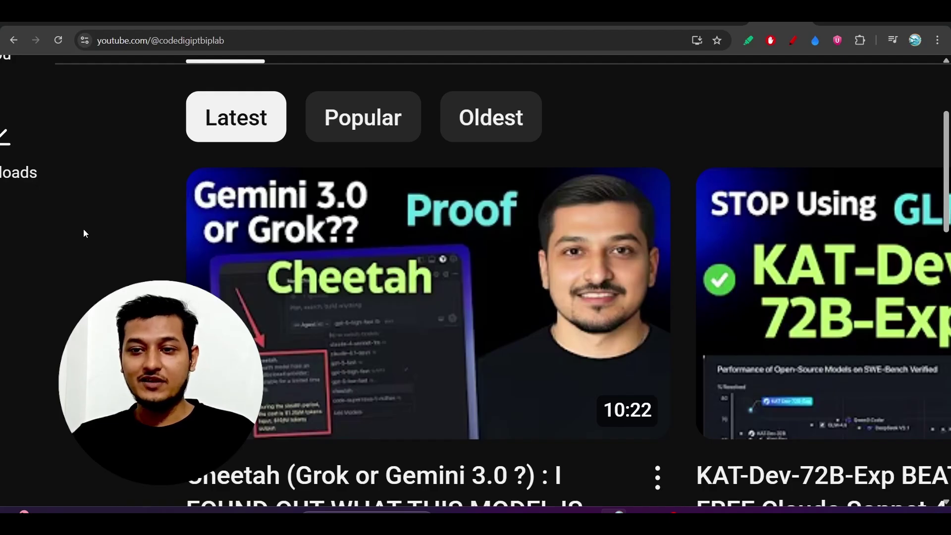
scroll(83, 229, "down", 4)
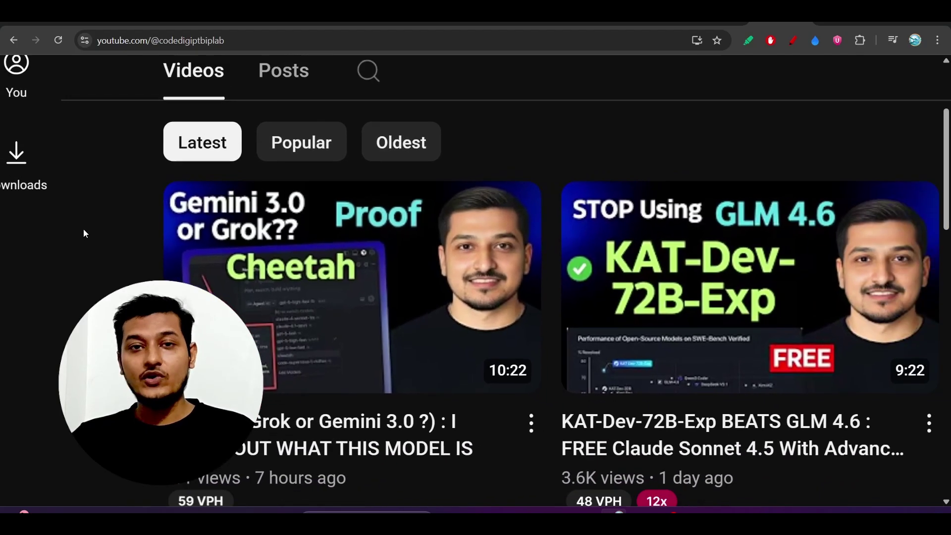
scroll(84, 228, "down", 2)
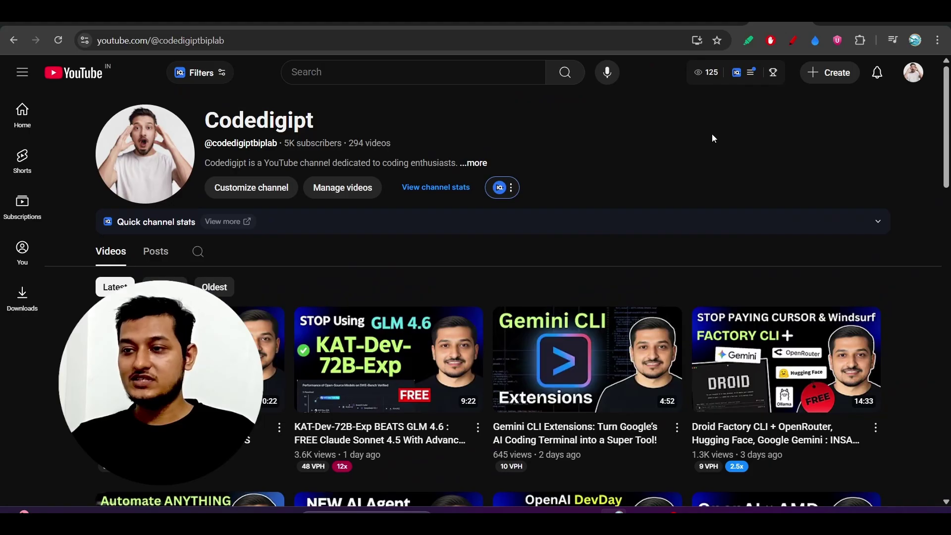